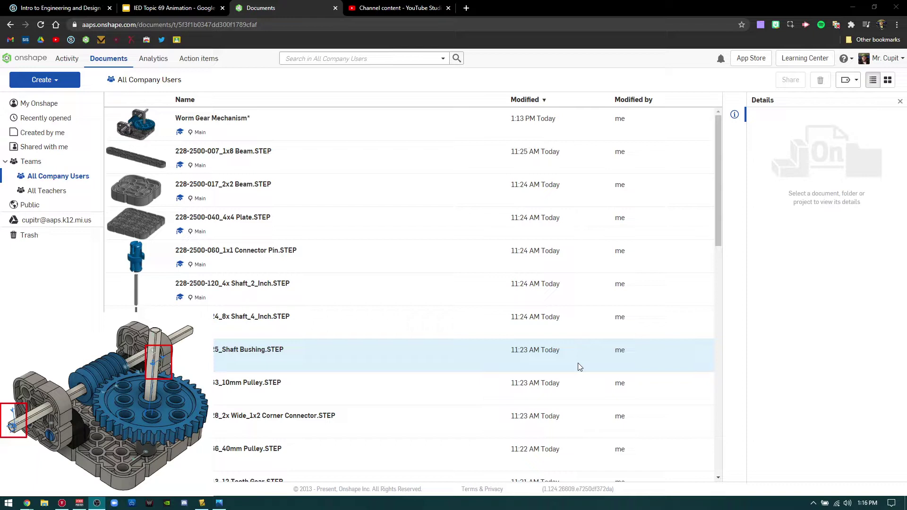
Bring Chrome with the Onshape Documents list to the front
click(18, 306)
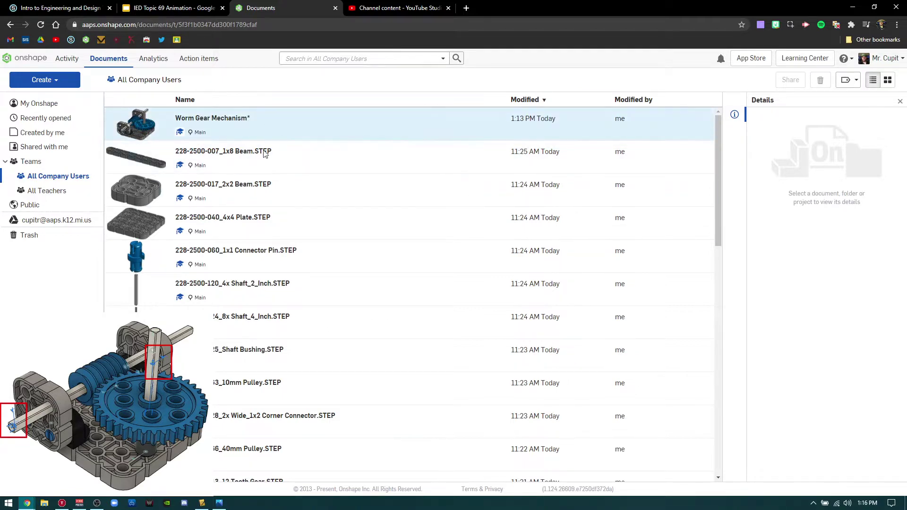
Copy the workspace into a new document named 'Worm Gear Mechanism* - Copy'
right_click(267, 122)
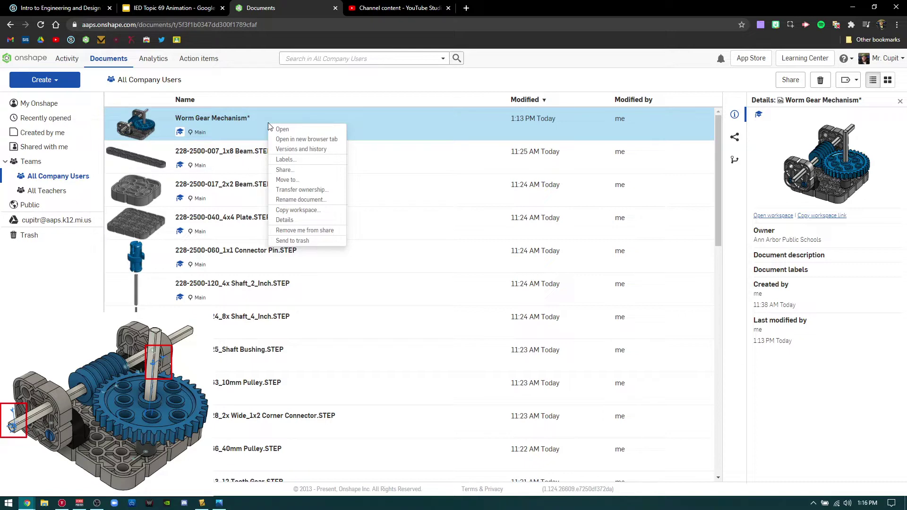
click(306, 210)
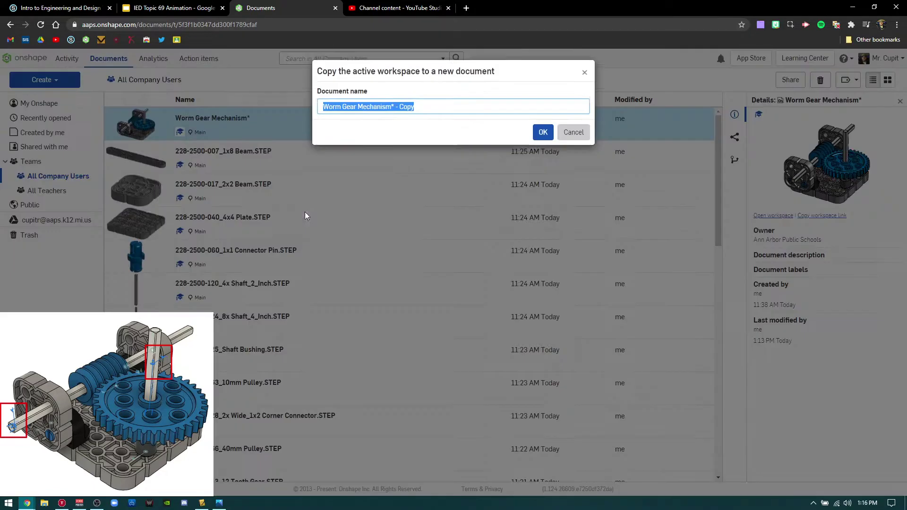
click(425, 109)
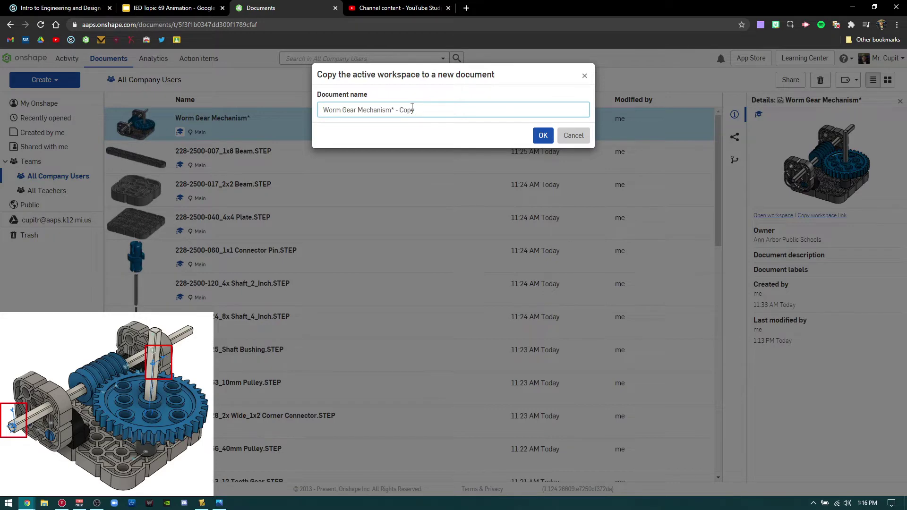
click(542, 136)
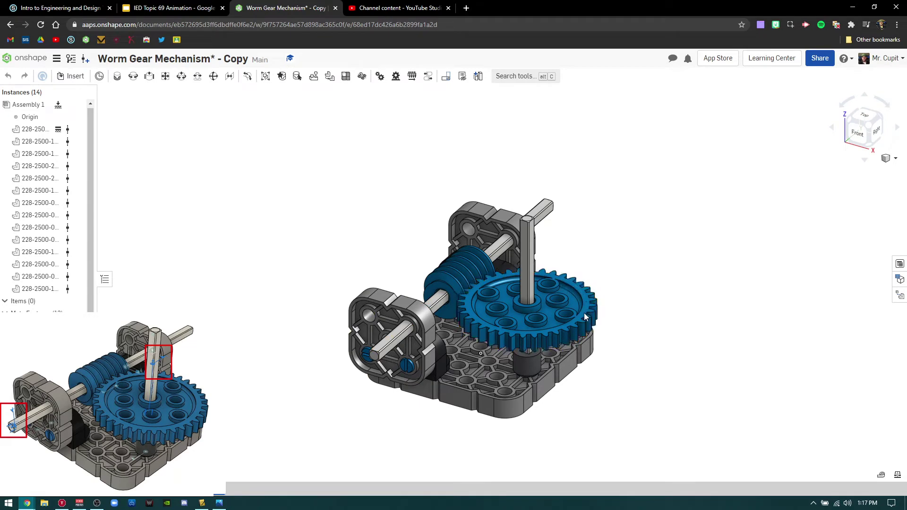
Test-turn the large blue gear, undo the rotation, and orbit and zoom the model
drag(584, 313, 493, 333)
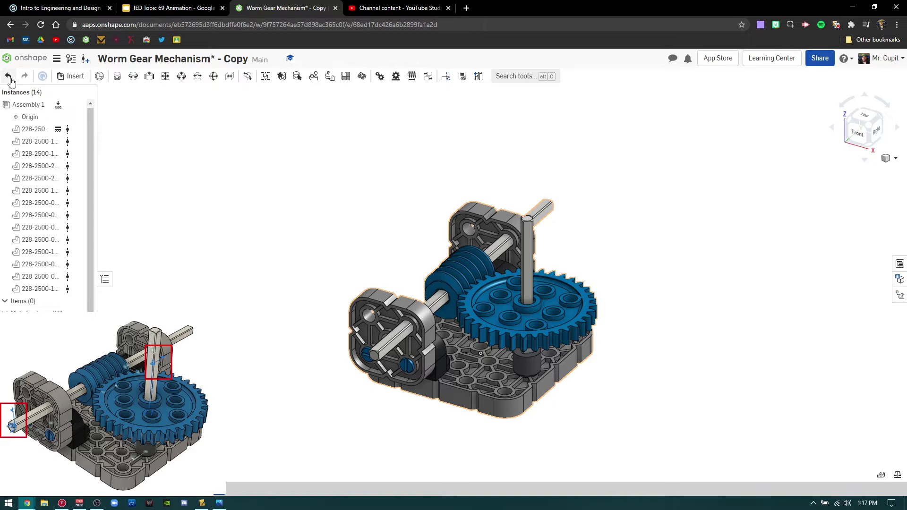
click(8, 77)
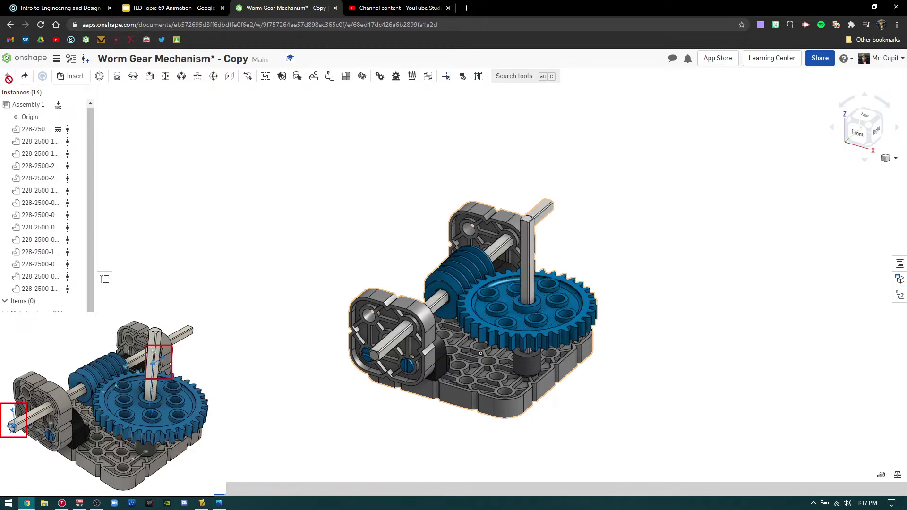
right_drag(290, 194, 685, 338)
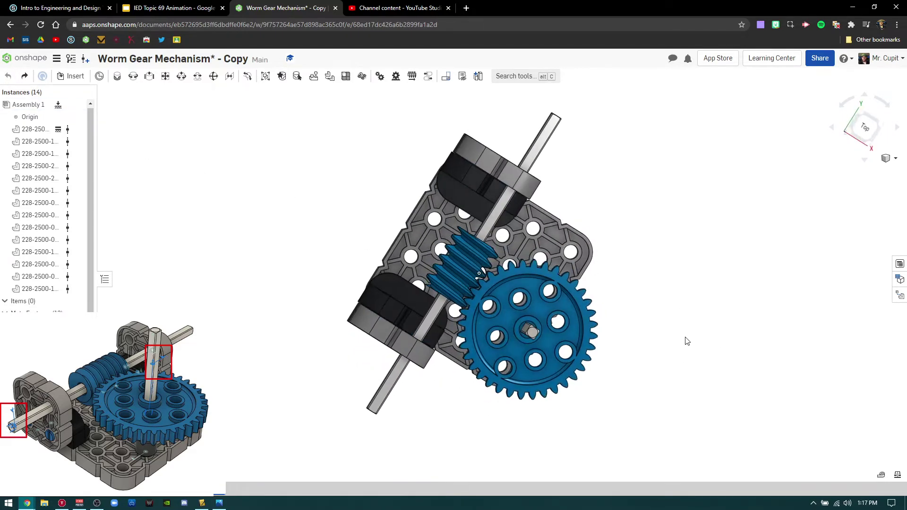
scroll(521, 321, up, 6)
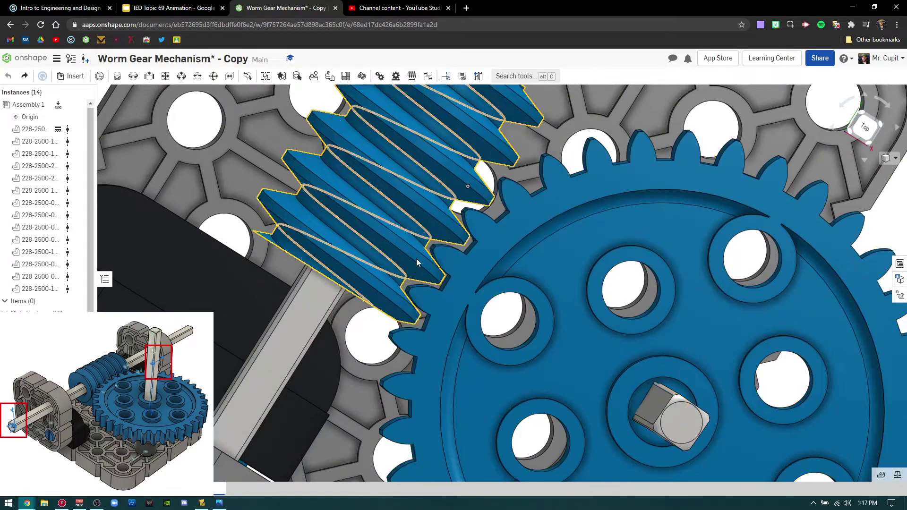
scroll(542, 320, down, 8)
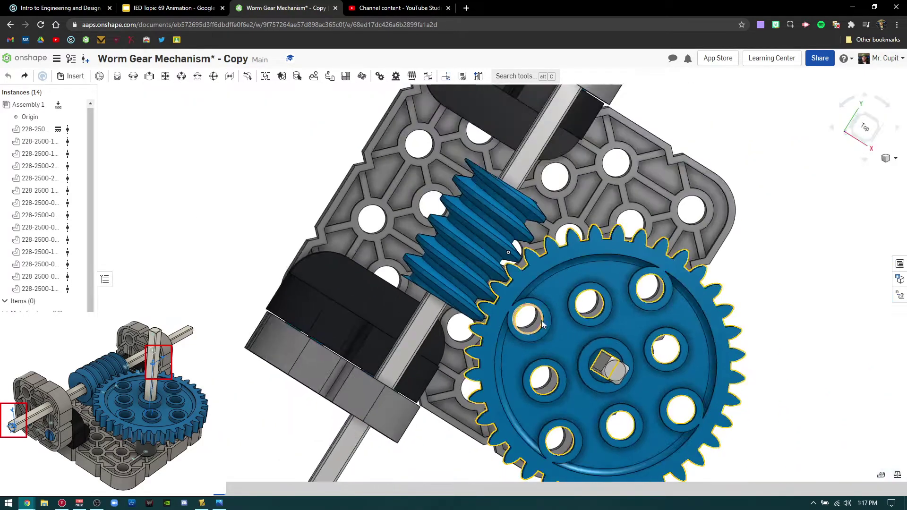
Inspect the assembly from isometric, top, back and angled right-side views
key(shift+7)
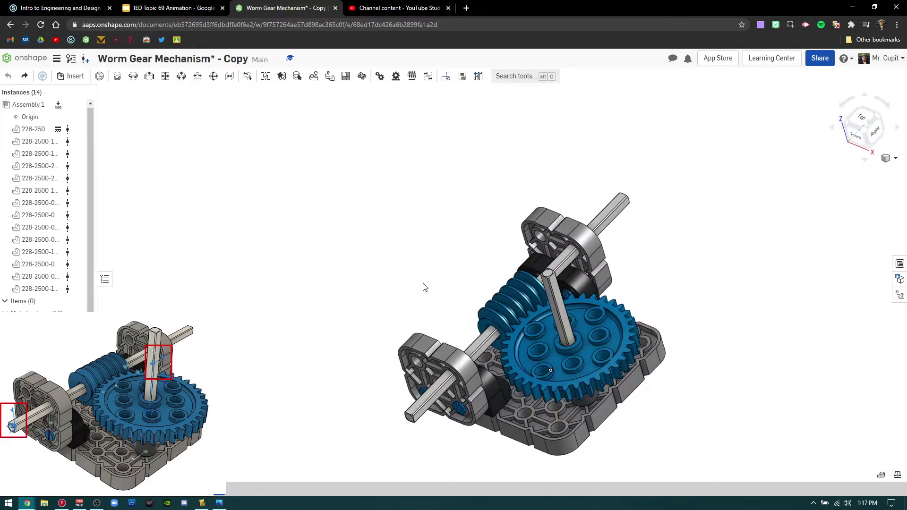
right_drag(427, 290, 517, 179)
click(864, 128)
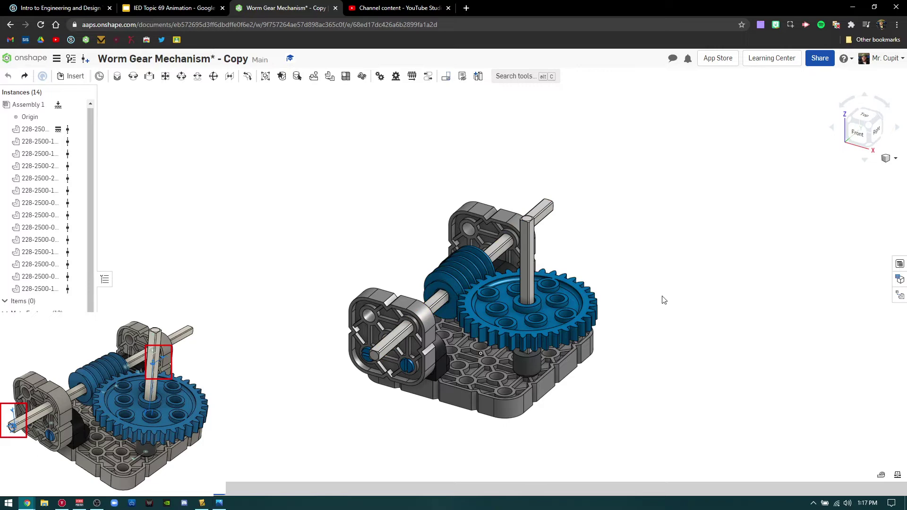
key(shift+5)
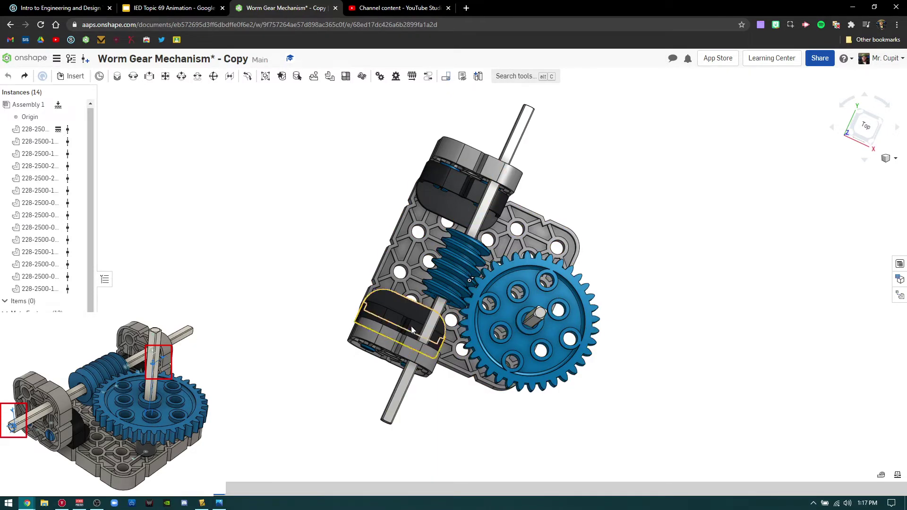
click(861, 116)
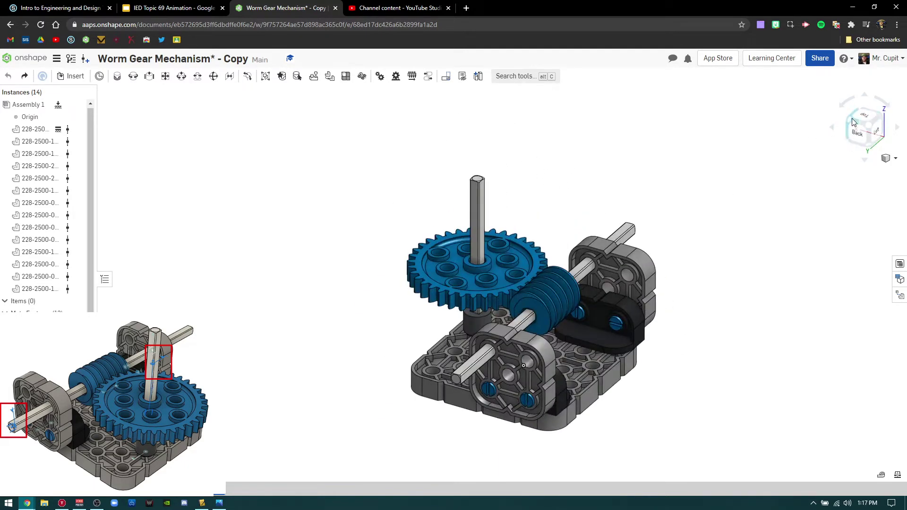
click(847, 124)
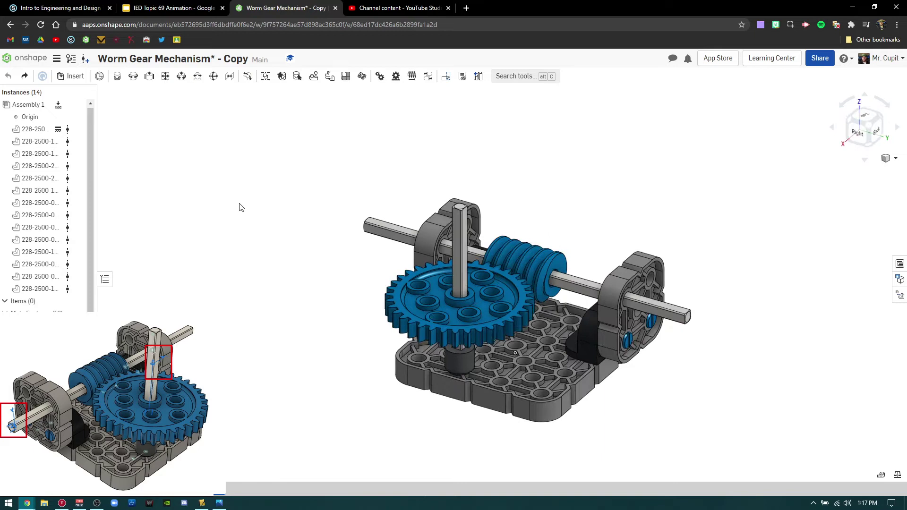
Add a Gear 1 relation linking Revolute 1 and Revolute 2 at ratio 0.028
click(380, 77)
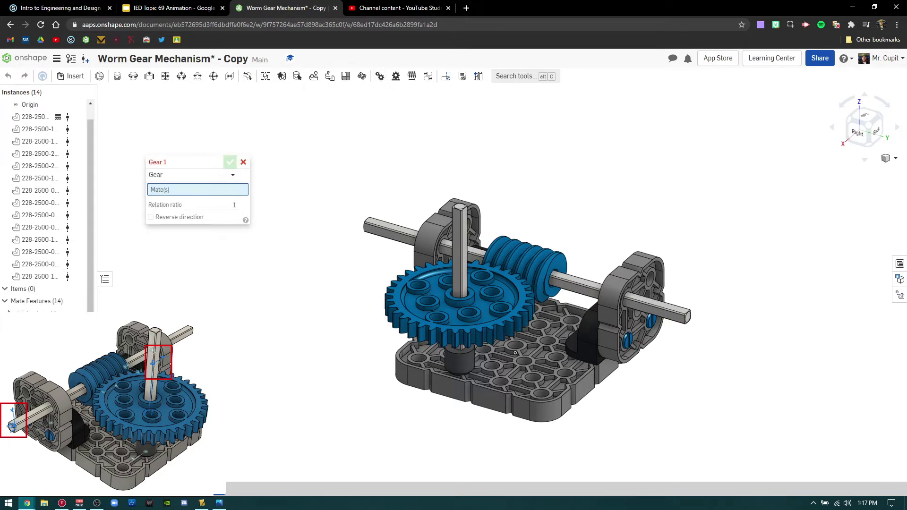
click(366, 224)
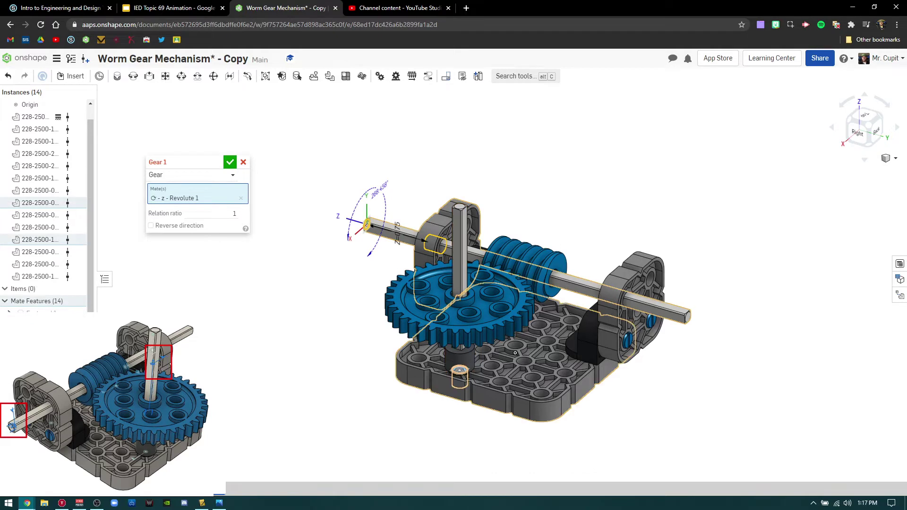
click(459, 370)
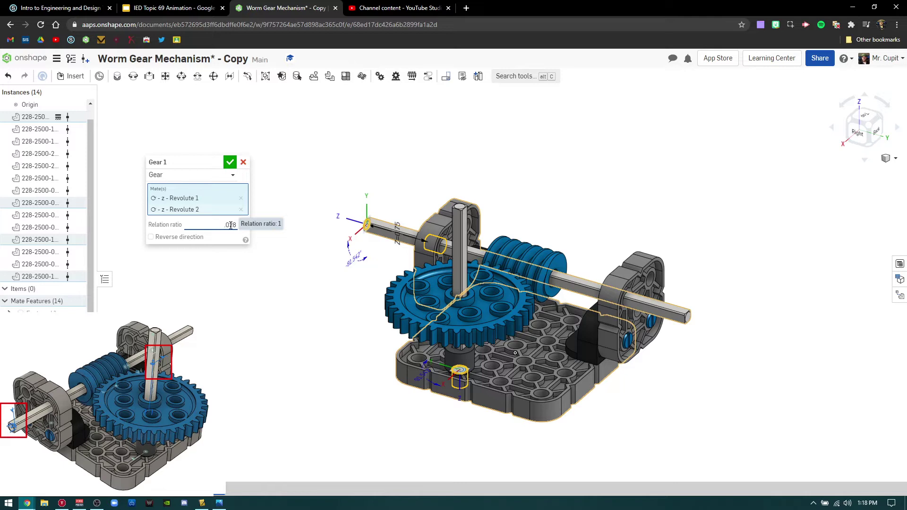
click(230, 225)
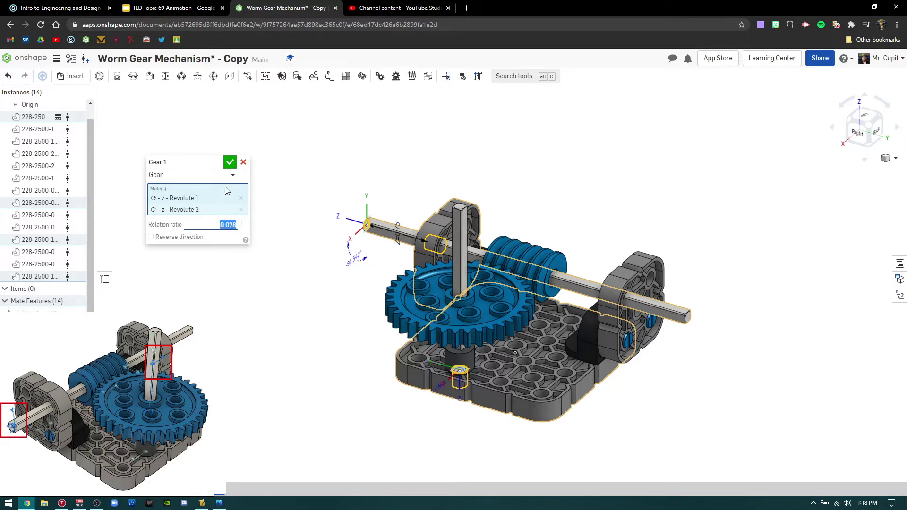
drag(202, 177, 227, 137)
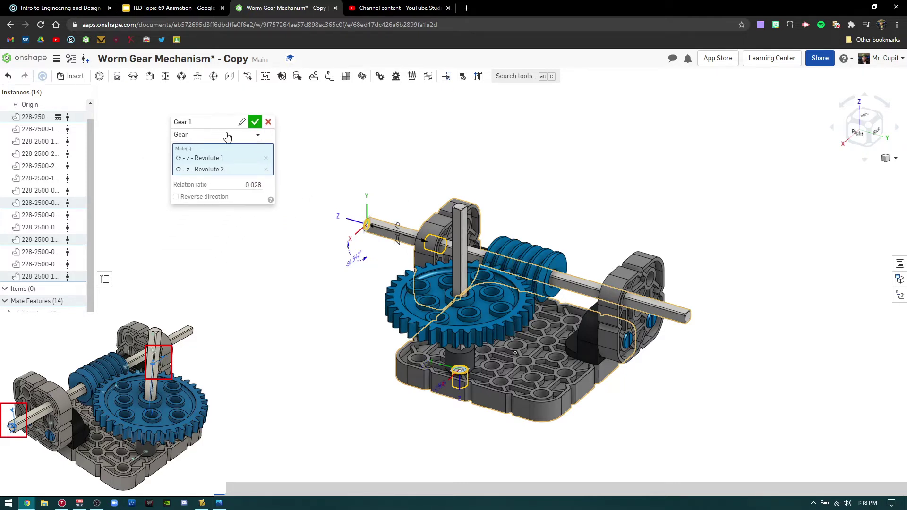
click(255, 125)
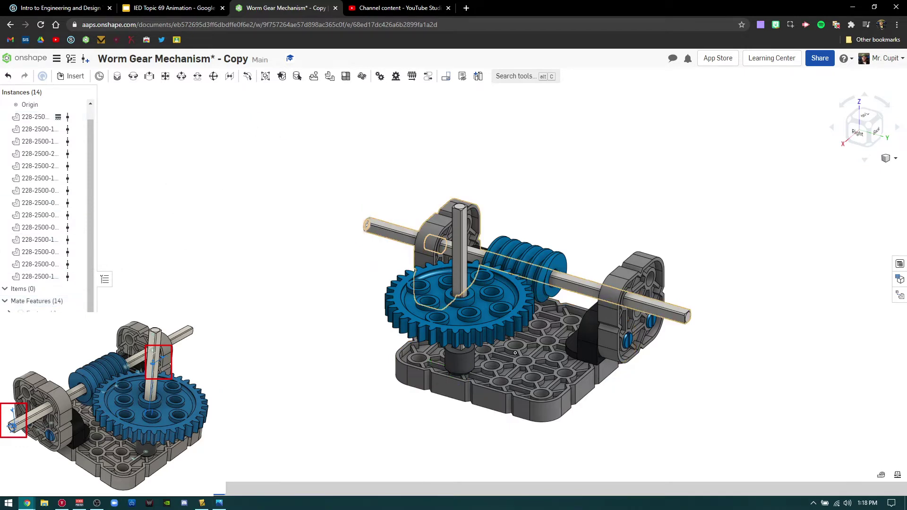
Start Animate mate on Revolute 1 and play its back-and-forth animation
right_click(60, 282)
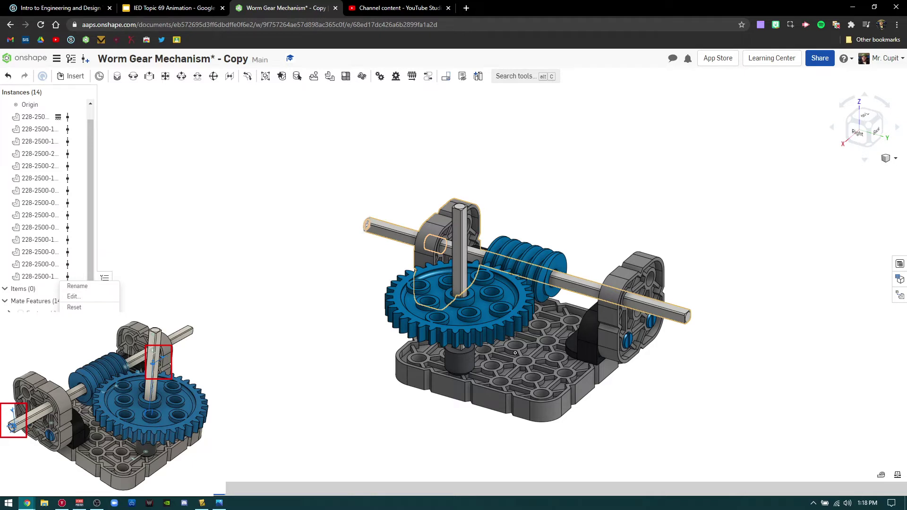
click(76, 318)
drag(217, 142, 763, 125)
click(779, 189)
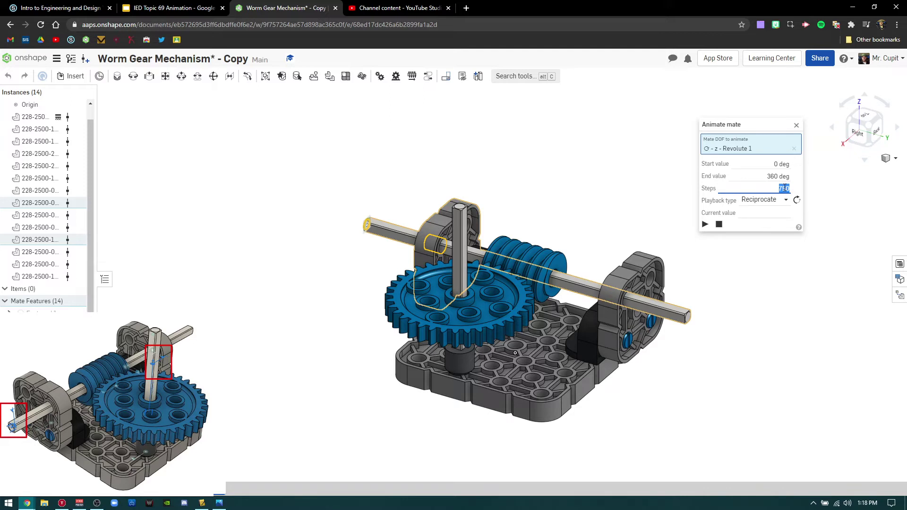
click(707, 226)
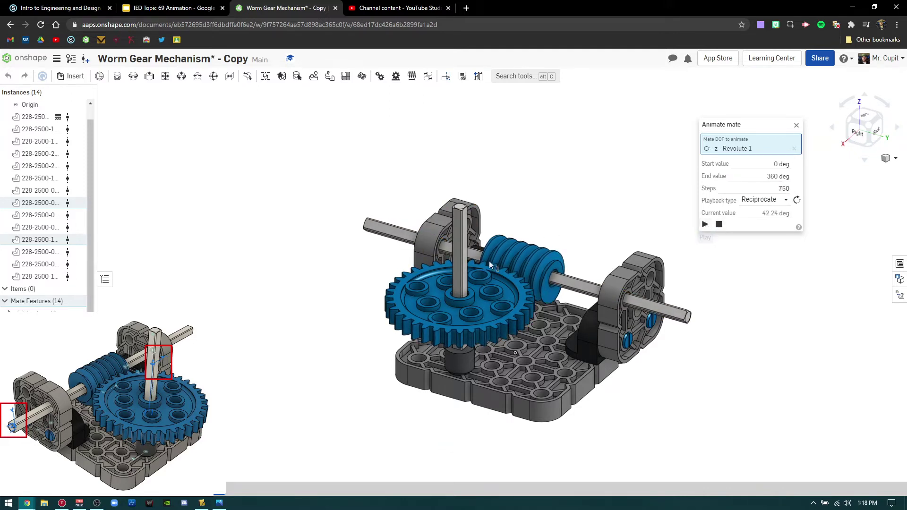
Replay Revolute 1's animation at 300 steps, then at 100 steps
click(761, 189)
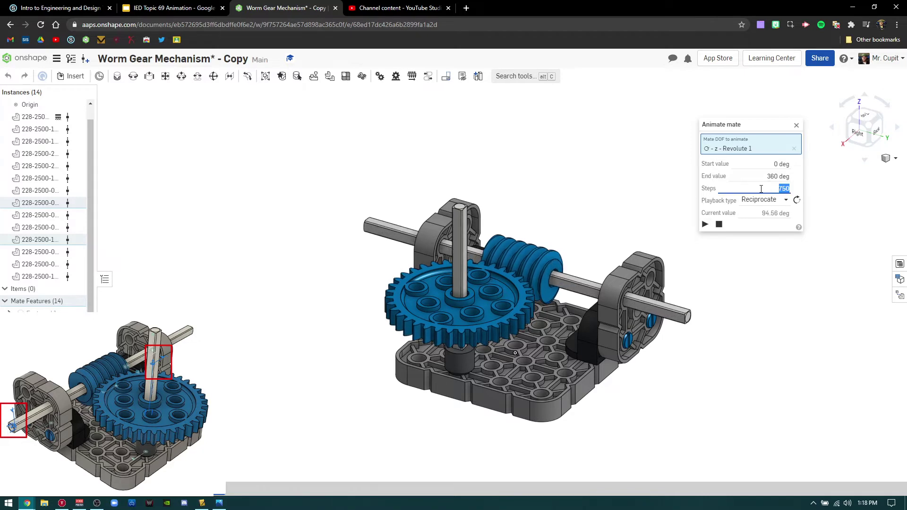
text(300)
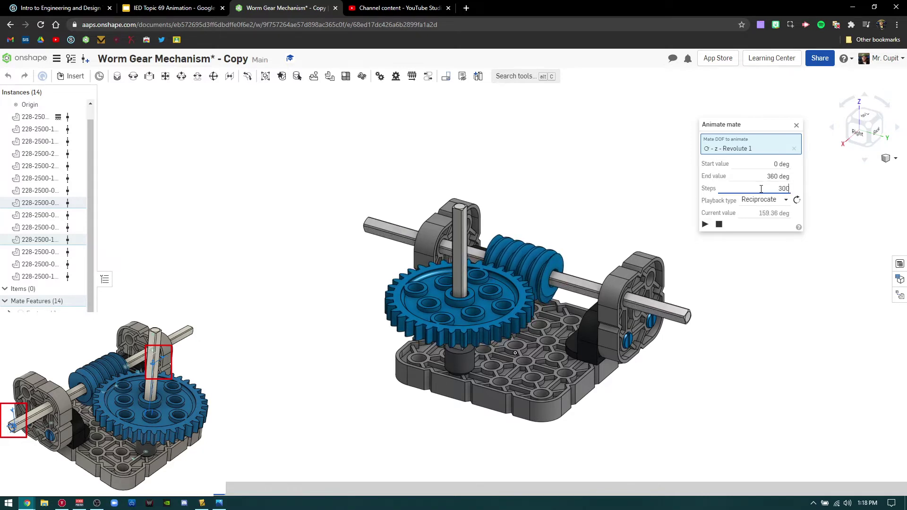
key(Return)
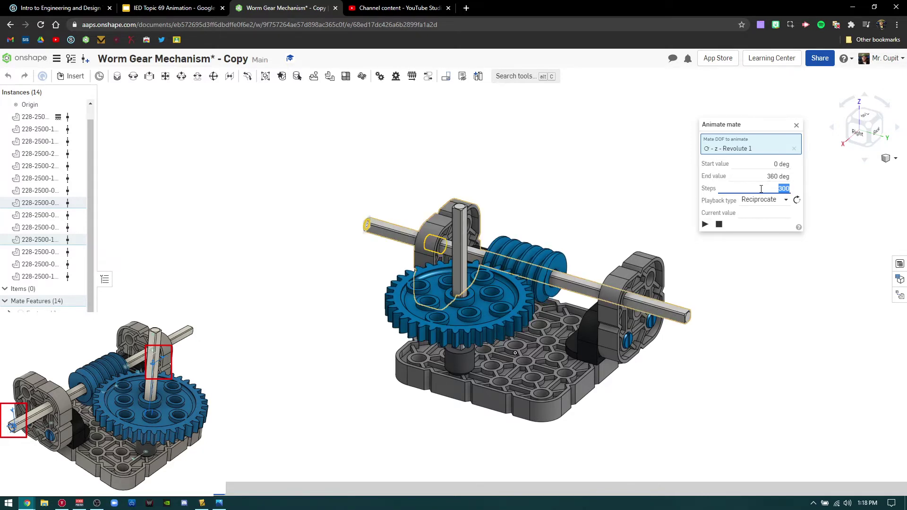
click(705, 224)
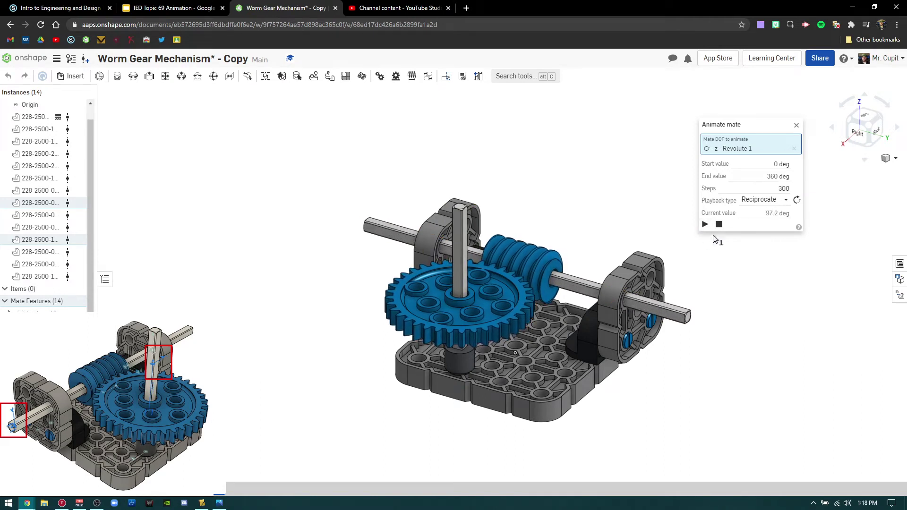
click(764, 190)
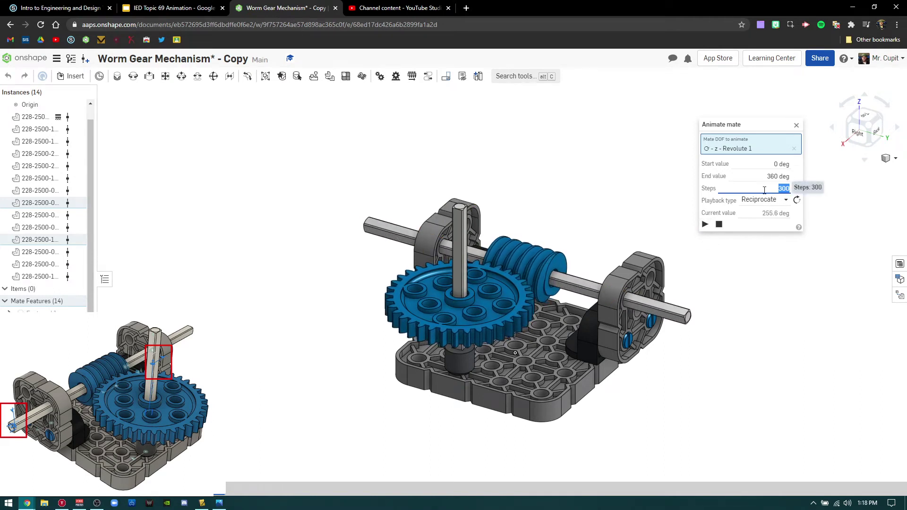
text(100)
key(Return)
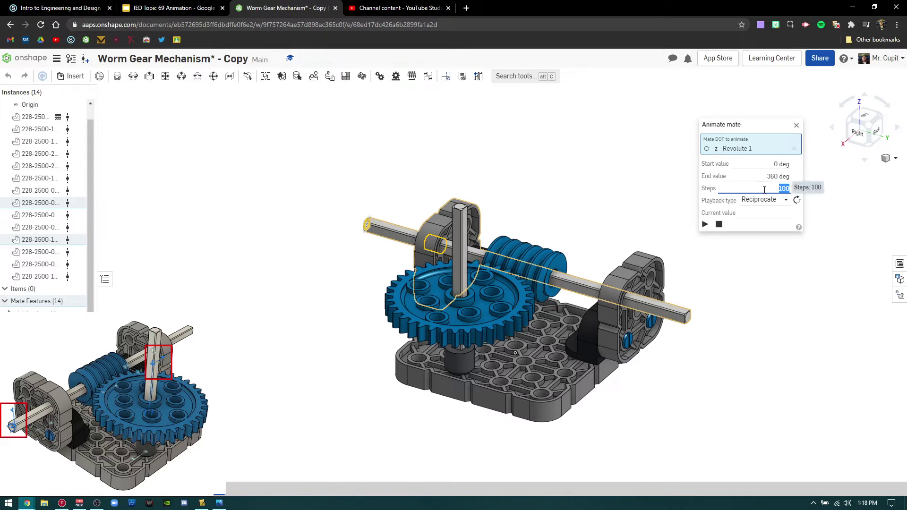
click(708, 224)
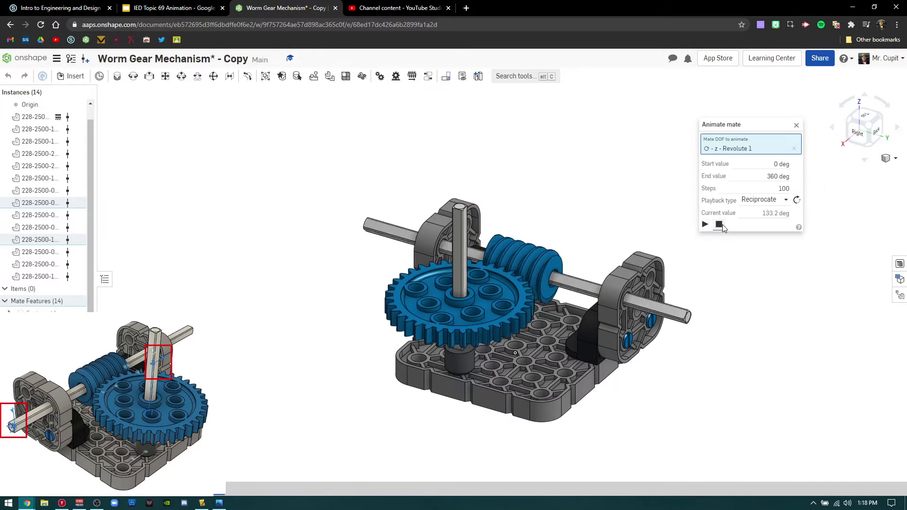
Close the Revolute 1 animation and play Revolute 2's animation at 1000 steps
click(796, 125)
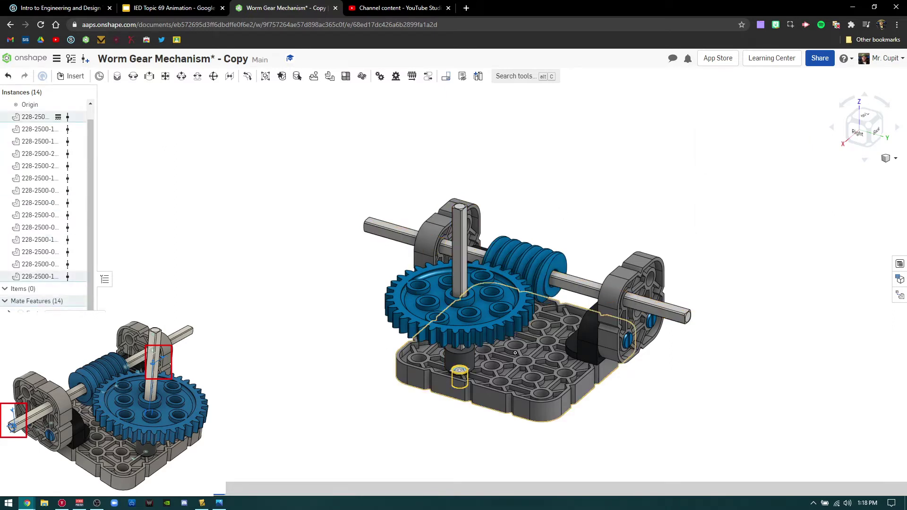
click(778, 189)
double_click(778, 189)
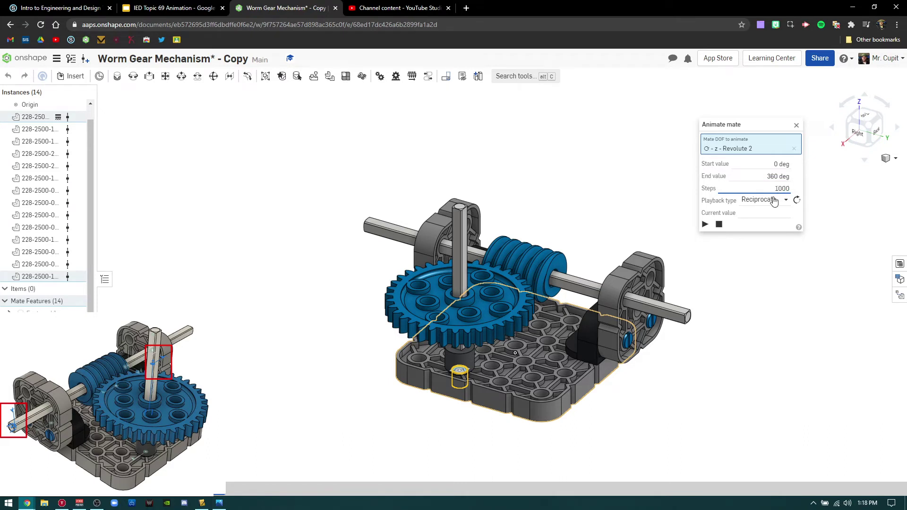
click(705, 225)
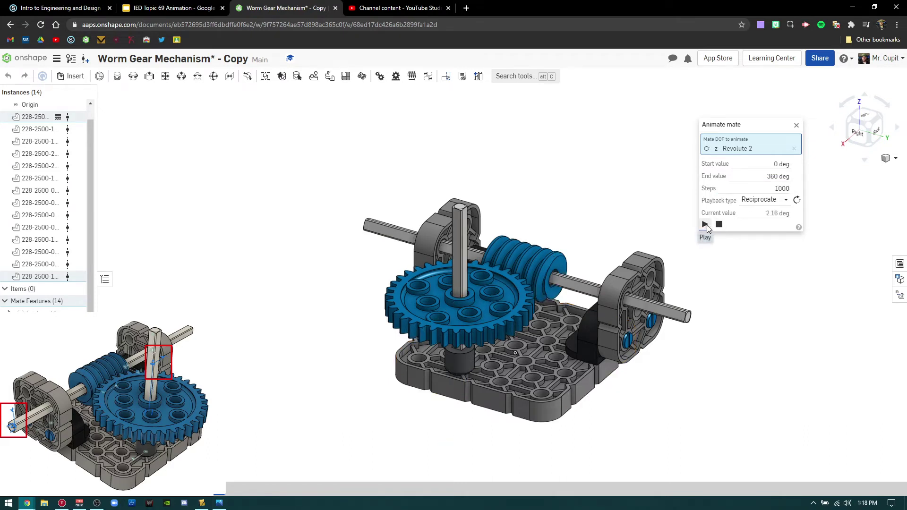
Change Revolute 2's Steps to 500 and restart the animation
double_click(779, 188)
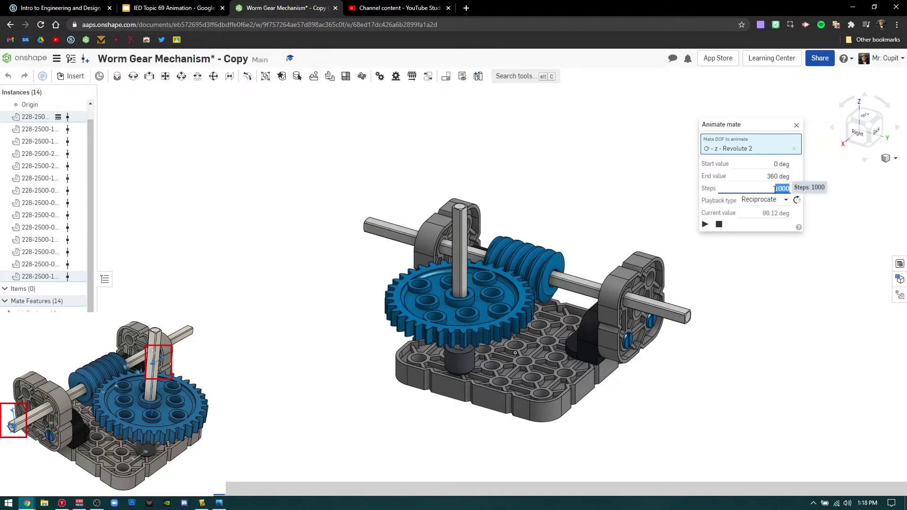
text(500)
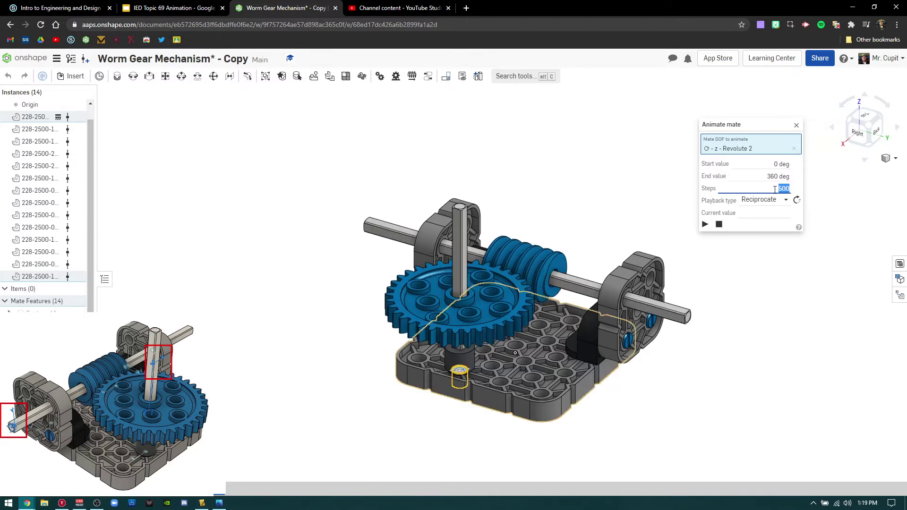
click(705, 225)
click(705, 224)
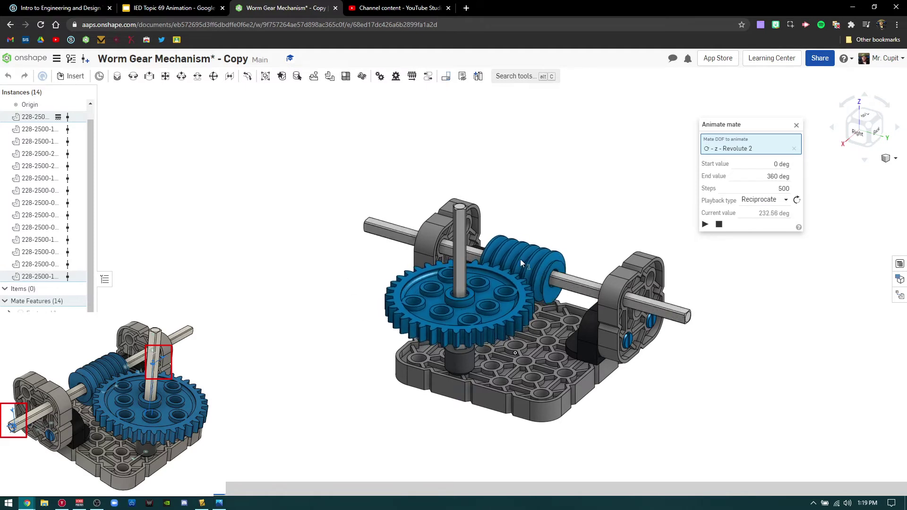
Try Single, Reciprocate and Loop playback, then play Revolute 2 in Loop mode
click(776, 197)
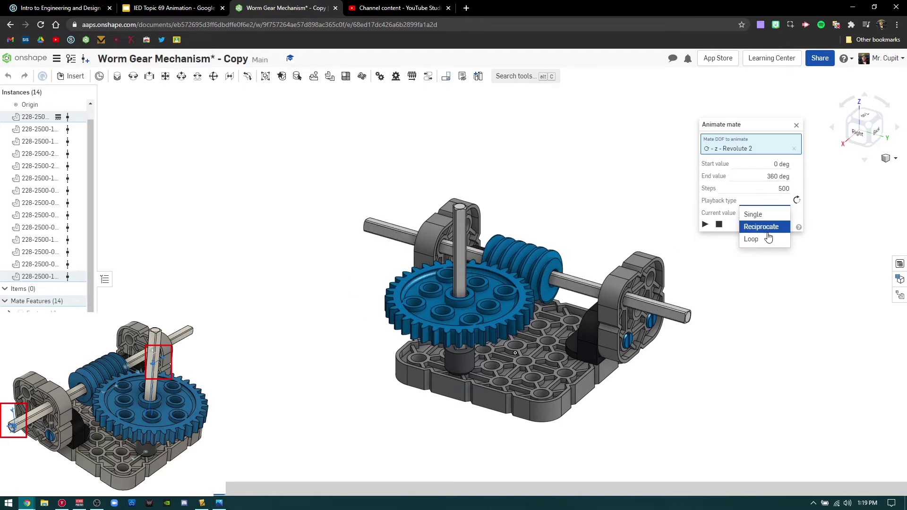
click(754, 214)
click(764, 199)
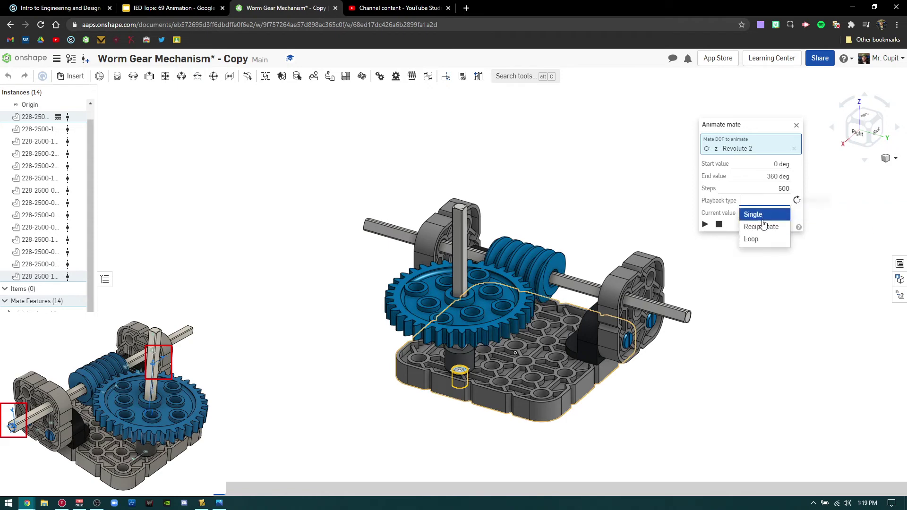
click(754, 226)
click(764, 199)
click(753, 240)
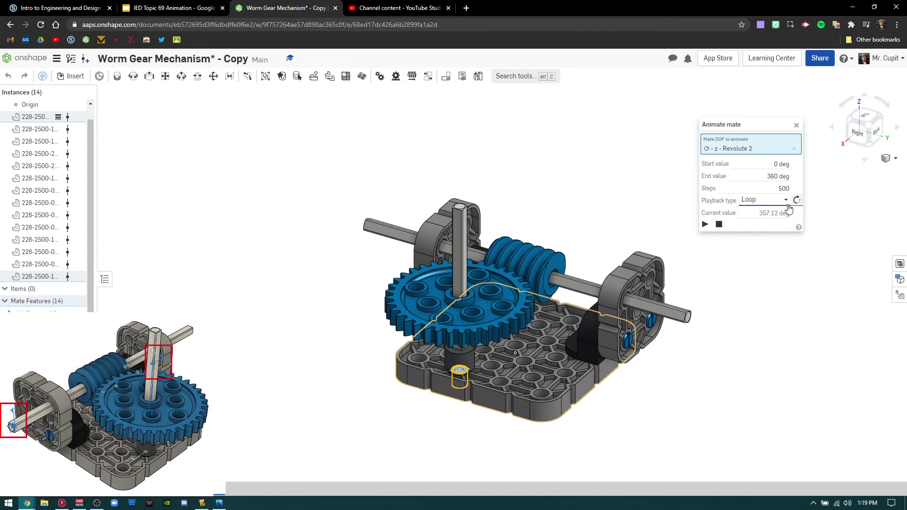
click(704, 224)
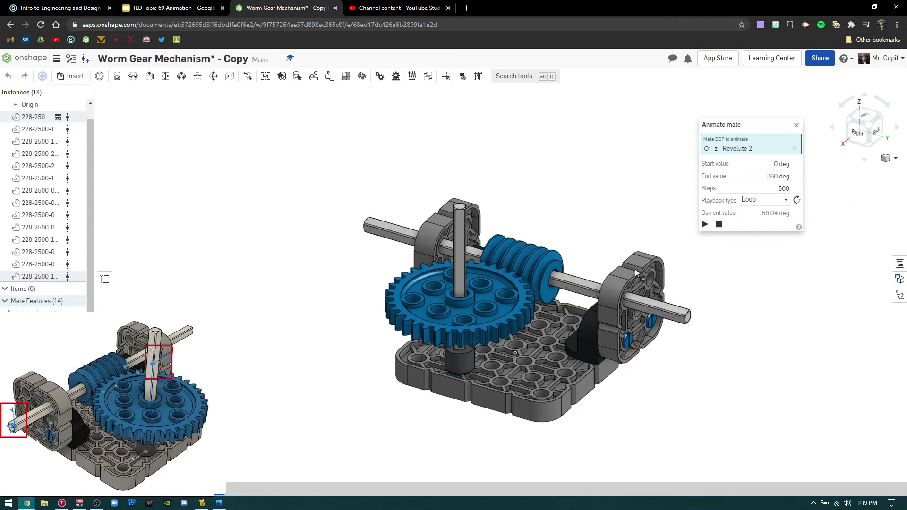
Zoom in on the gear, switch back to Reciprocate, and reverse direction twice
right_drag(618, 236, 604, 268)
scroll(483, 277, up, 5)
scroll(482, 274, up, 6)
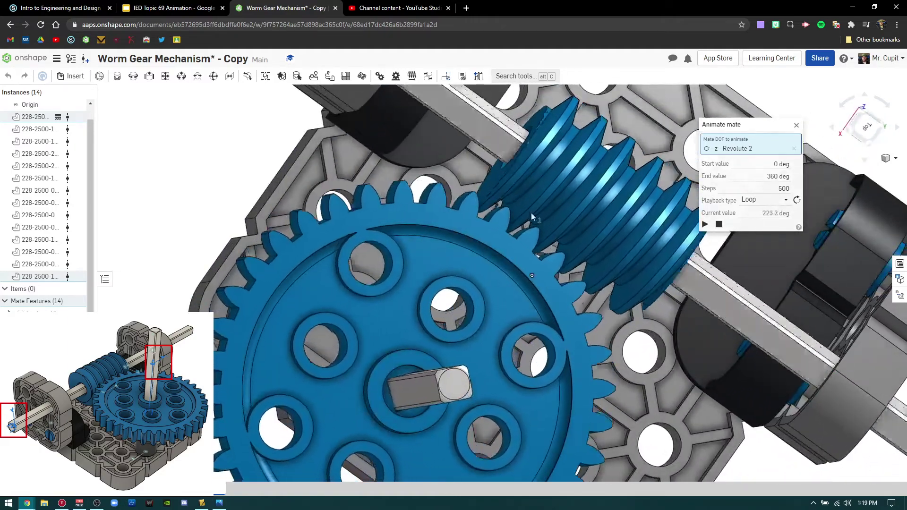
click(764, 199)
click(754, 224)
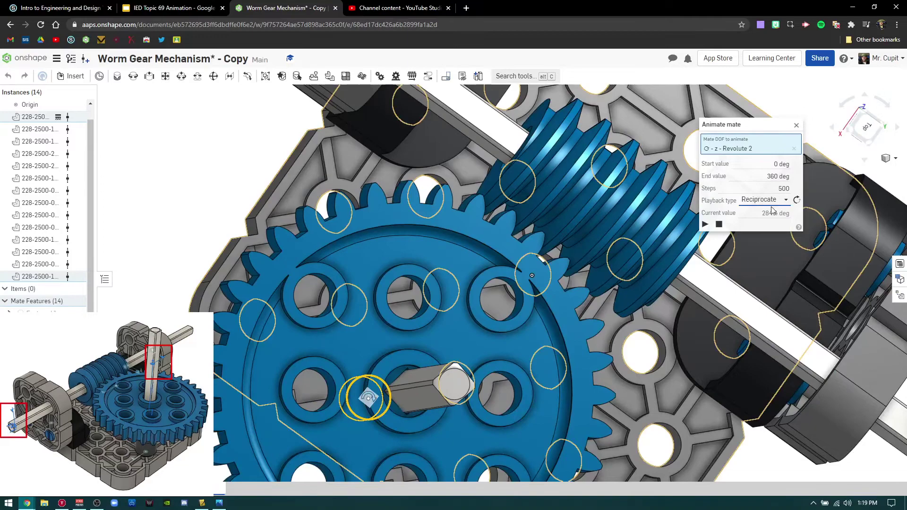
click(706, 225)
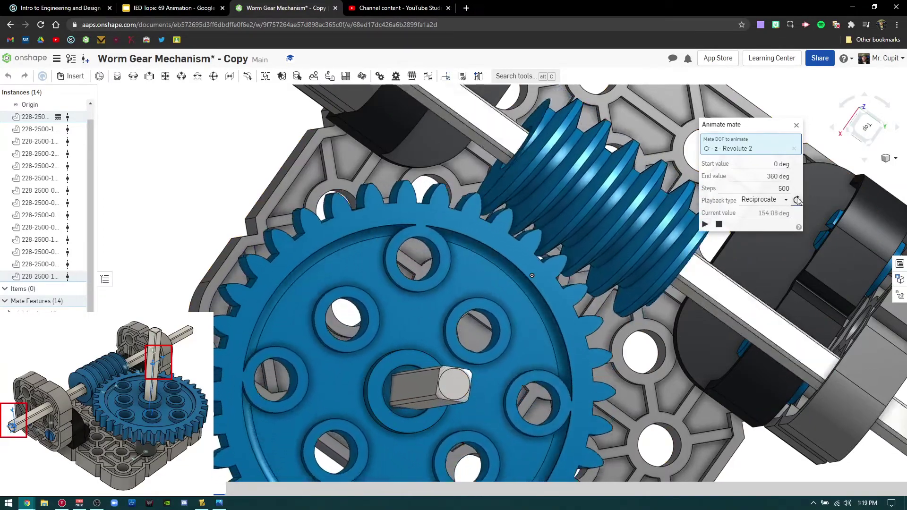
click(798, 200)
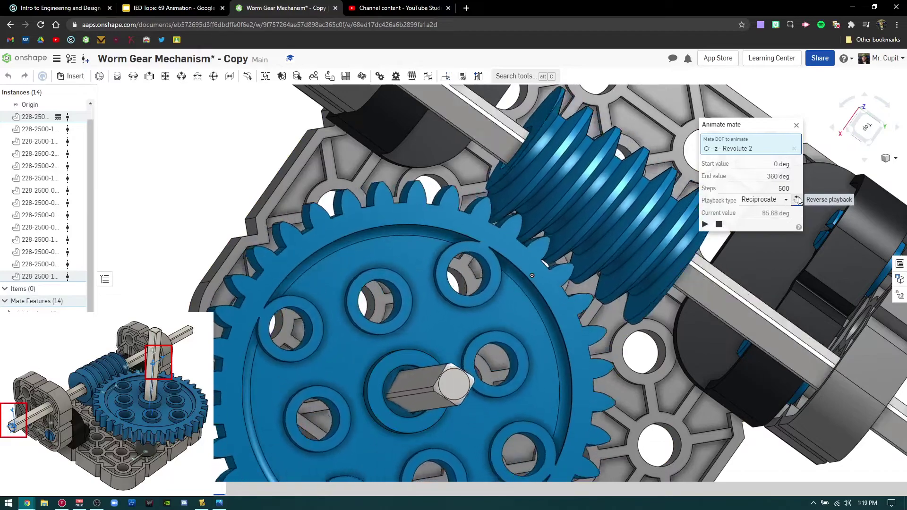
click(798, 200)
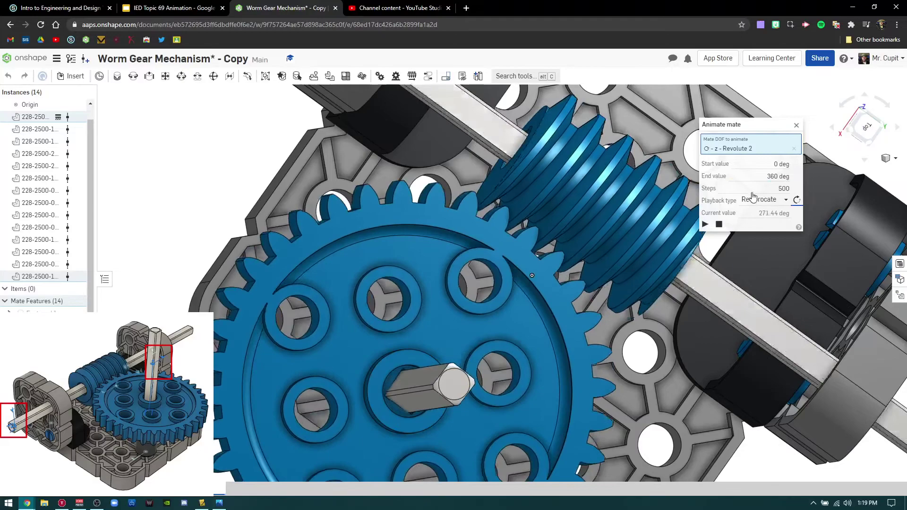
Set Revolute 2's End value to 180 deg and play the animation
click(761, 176)
text(18)
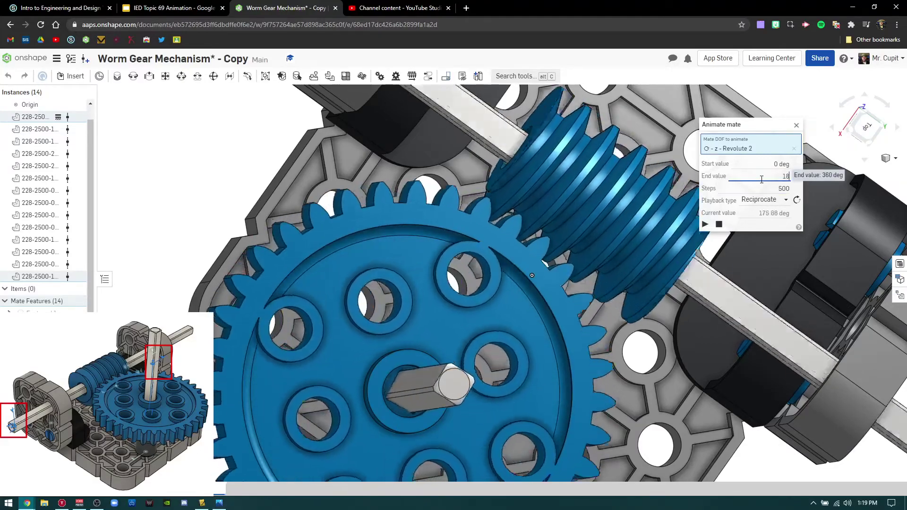
text(0)
key(Return)
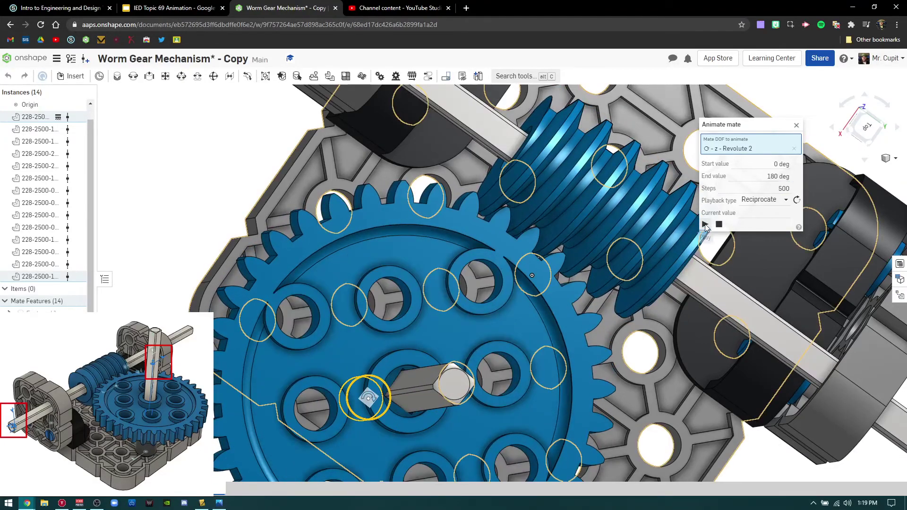
click(705, 224)
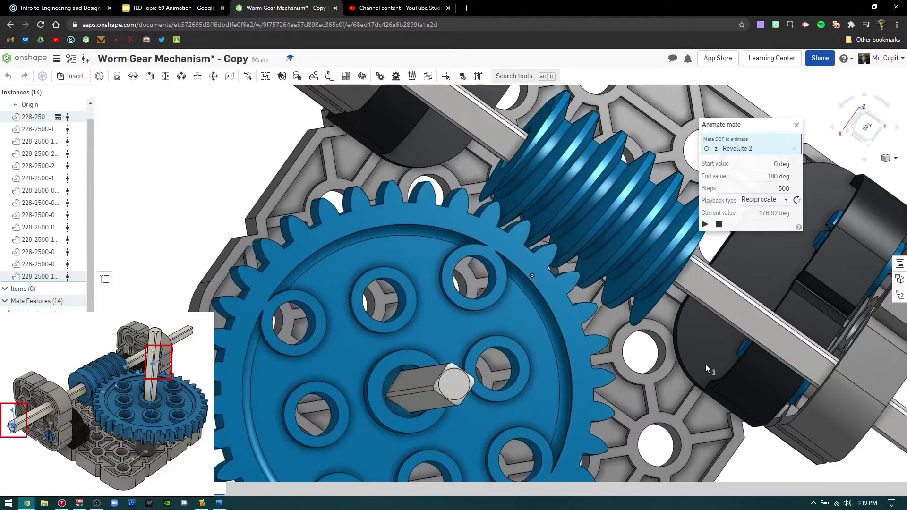
Change Steps to 300, restart, and zoom out to the isometric view
click(771, 189)
text(300)
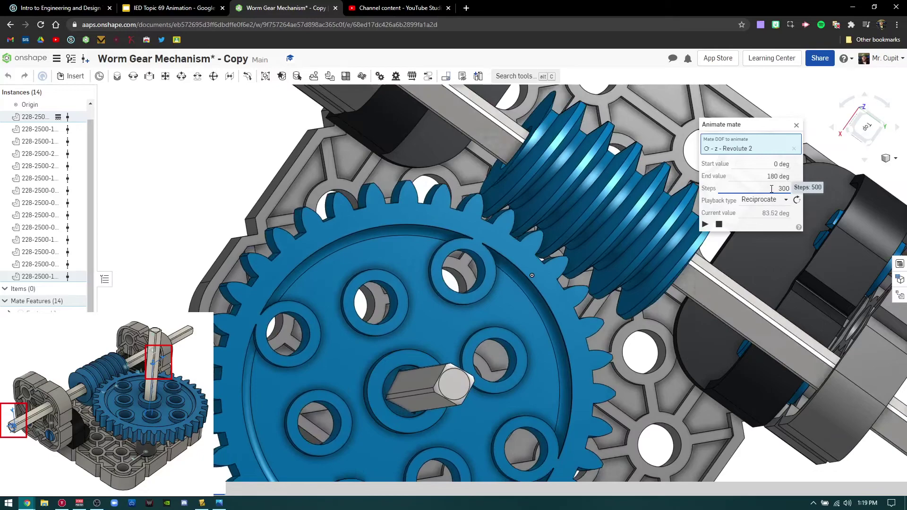
click(706, 225)
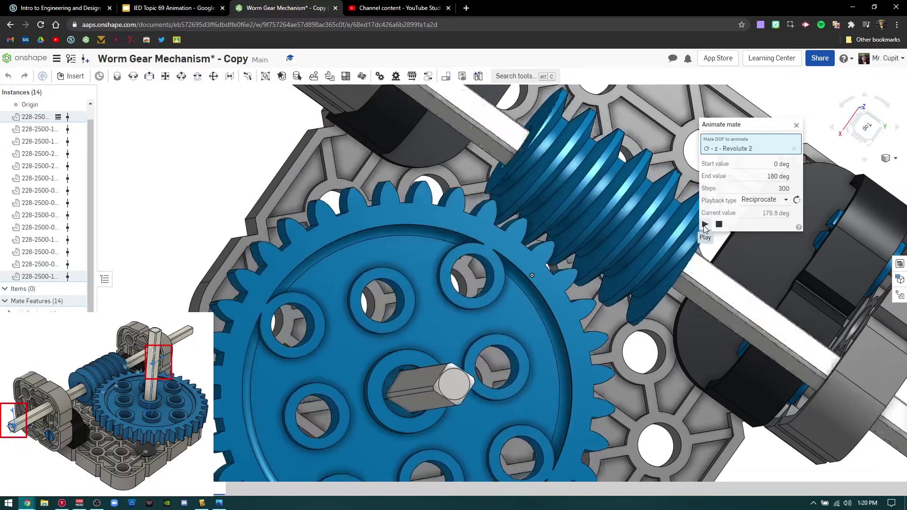
scroll(591, 311, down, 5)
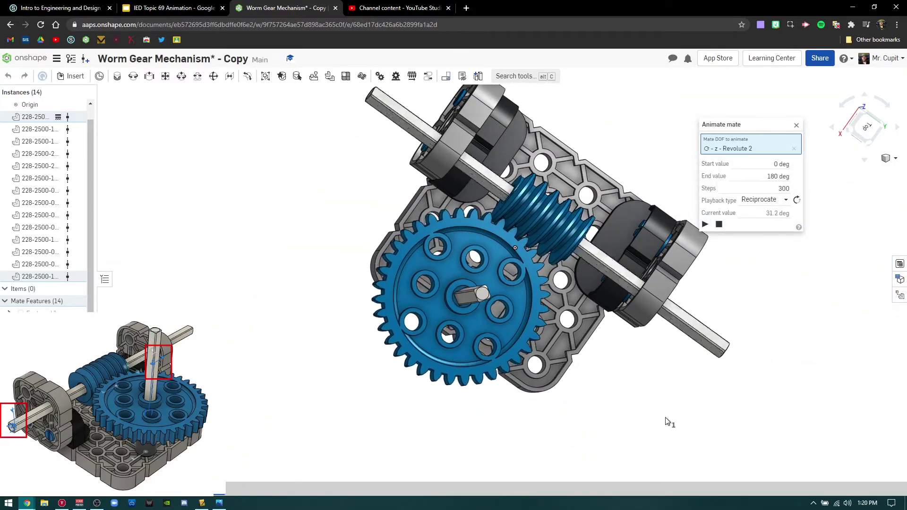
key(shift+7)
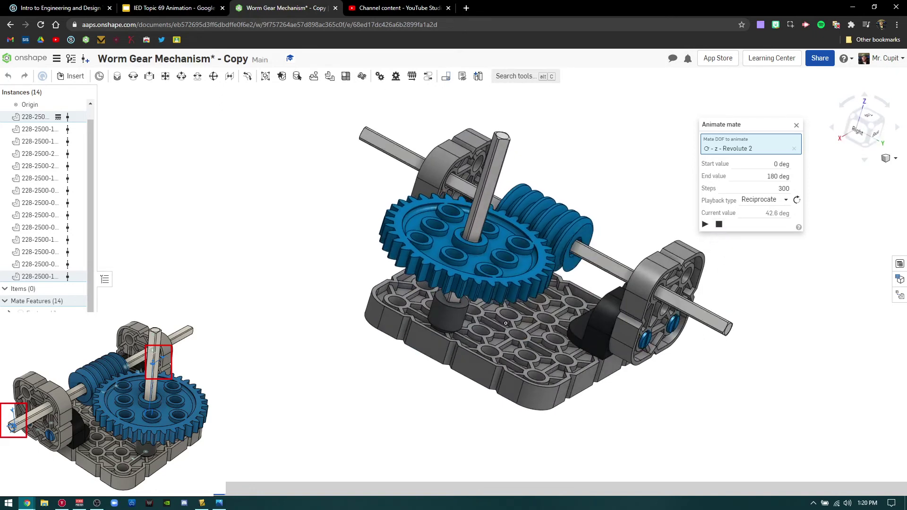